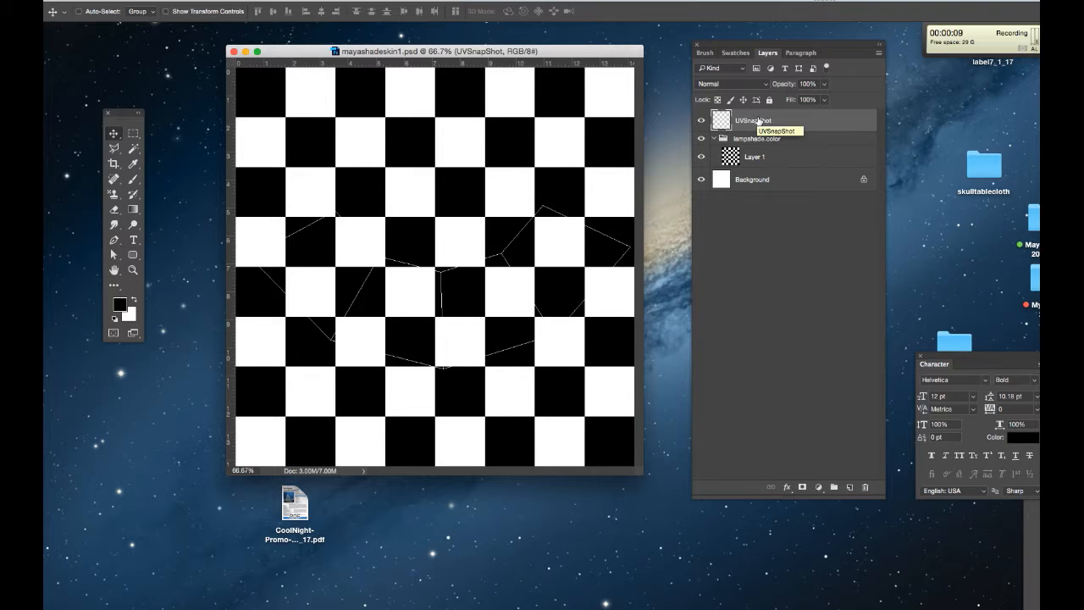
pyautogui.click(701, 121)
pyautogui.click(701, 121)
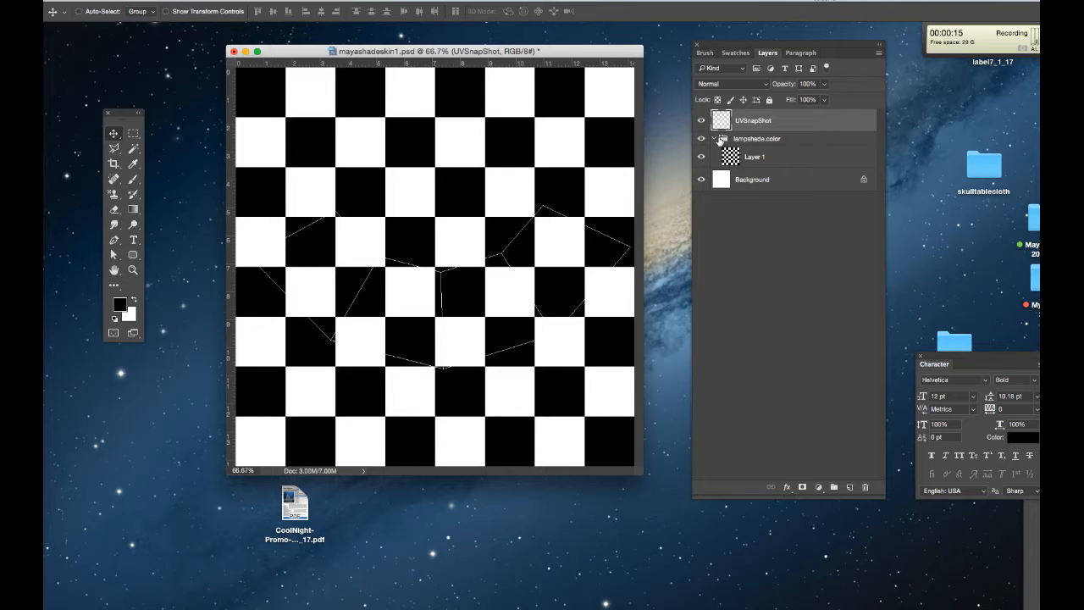
pyautogui.click(714, 139)
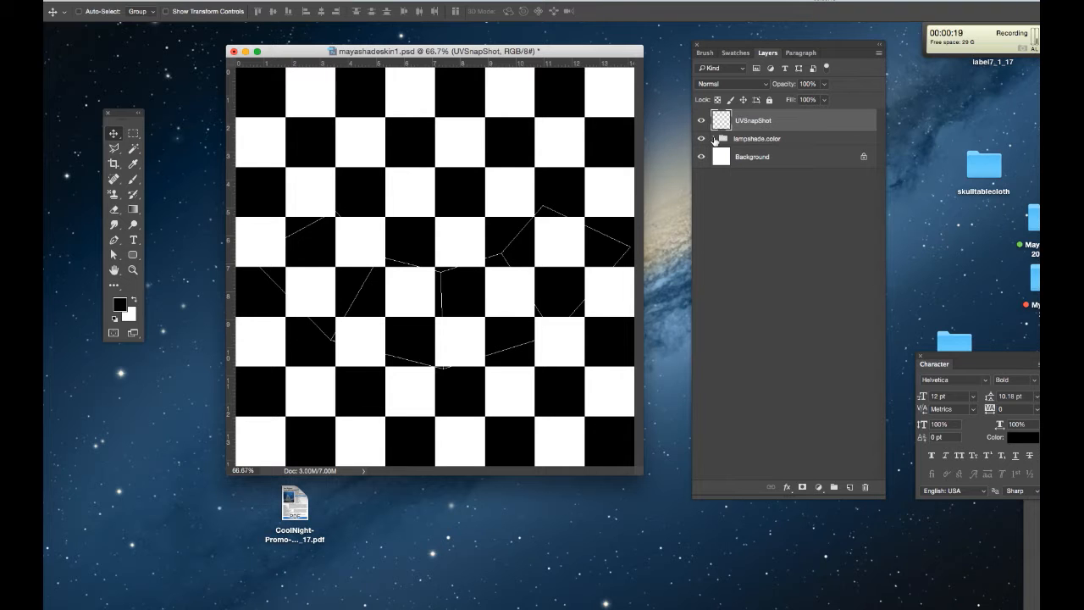
pyautogui.click(714, 140)
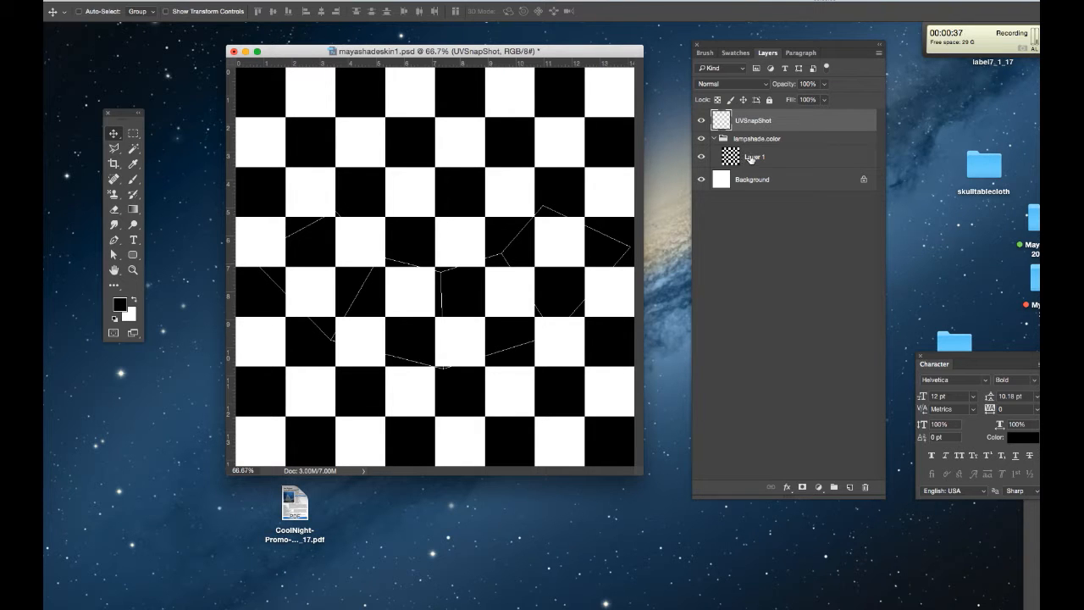
# Fill Layer 1 in the lampshade.color group with the black foreground color
pyautogui.click(739, 159)
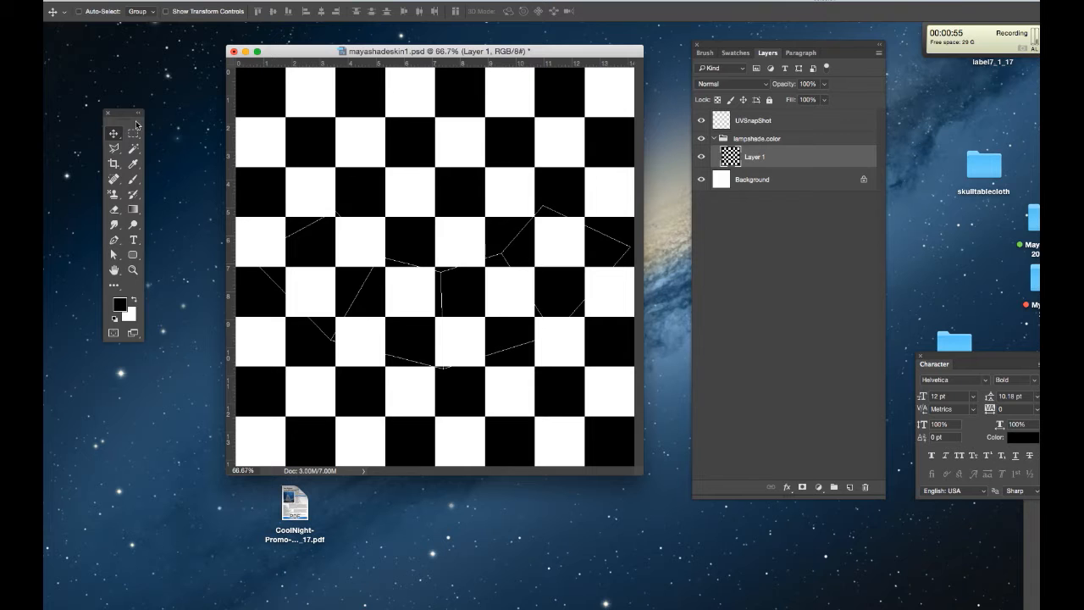
pyautogui.moveTo(125, 115); pyautogui.dragTo(177, 93)
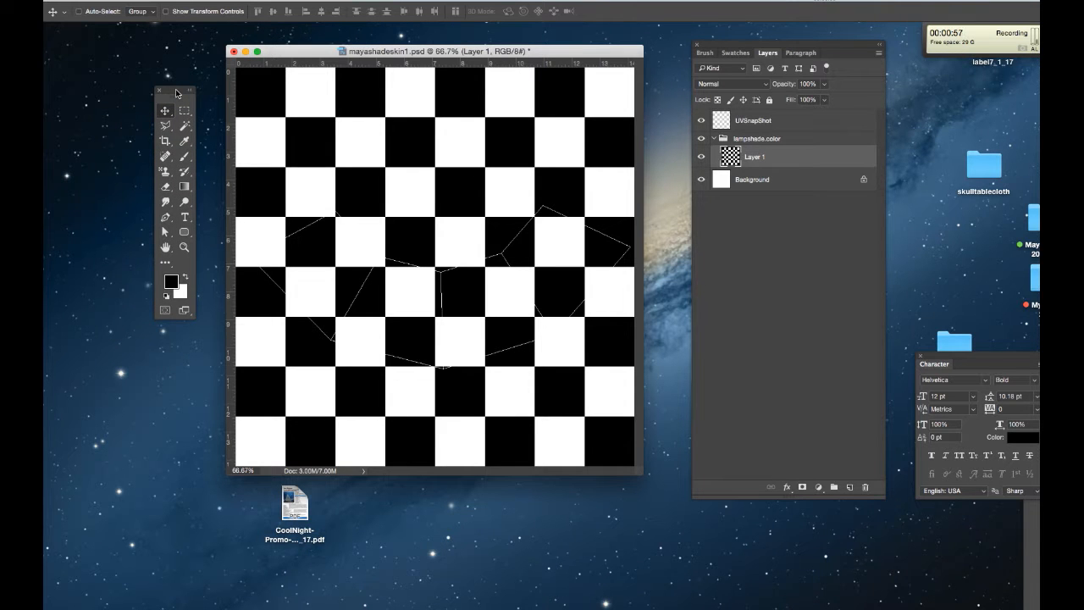
pyautogui.hotkey('alt', 'BackSpace')
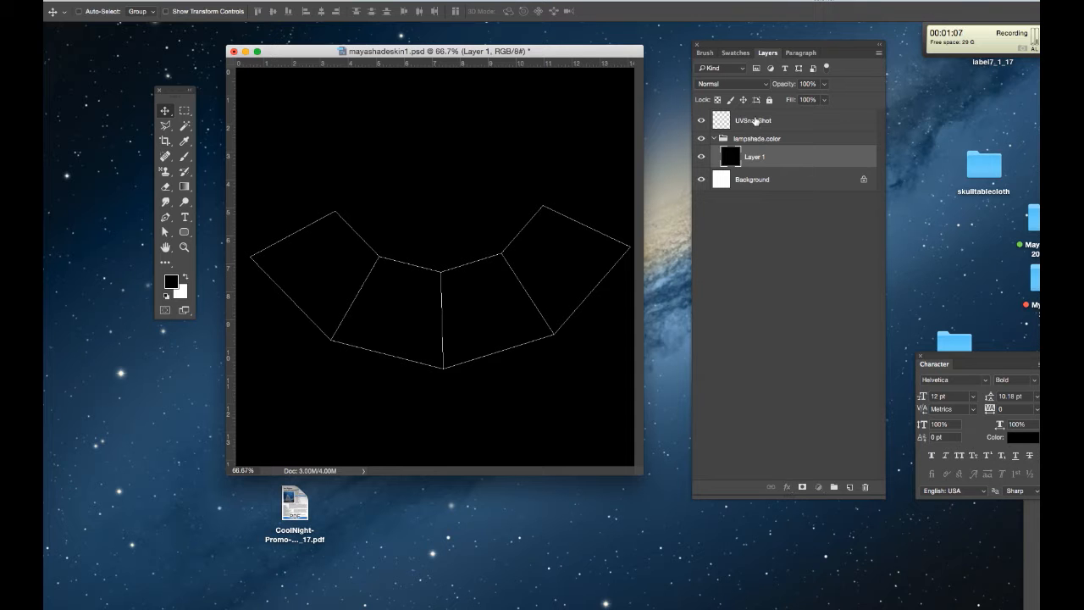
# Lock the UVSnapShot layer completely and make Layer 1 in the lampshade.color group active again
pyautogui.click(753, 121)
pyautogui.click(769, 100)
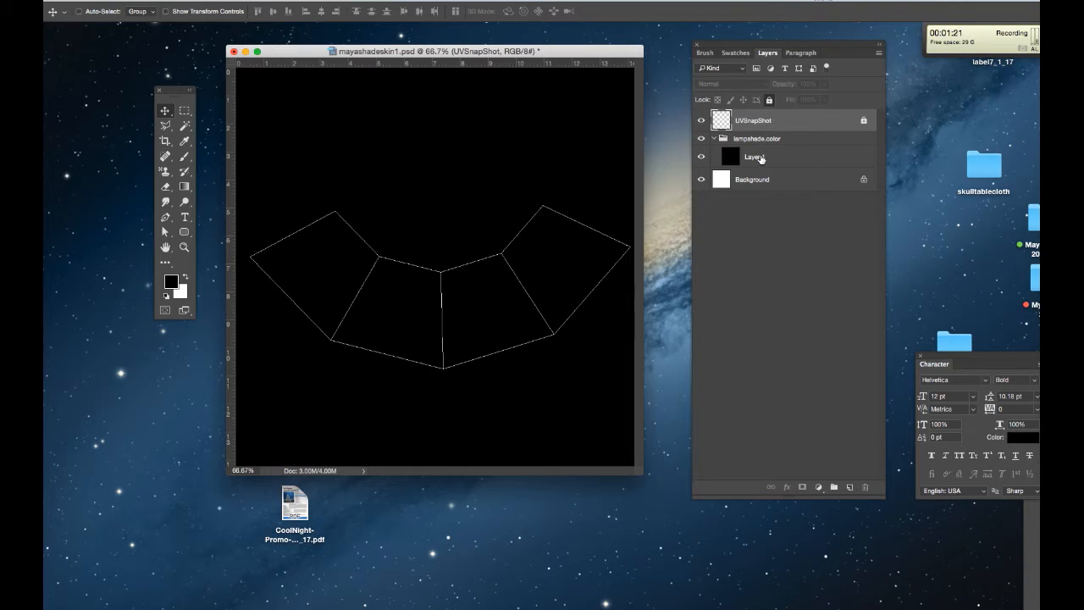
pyautogui.click(760, 157)
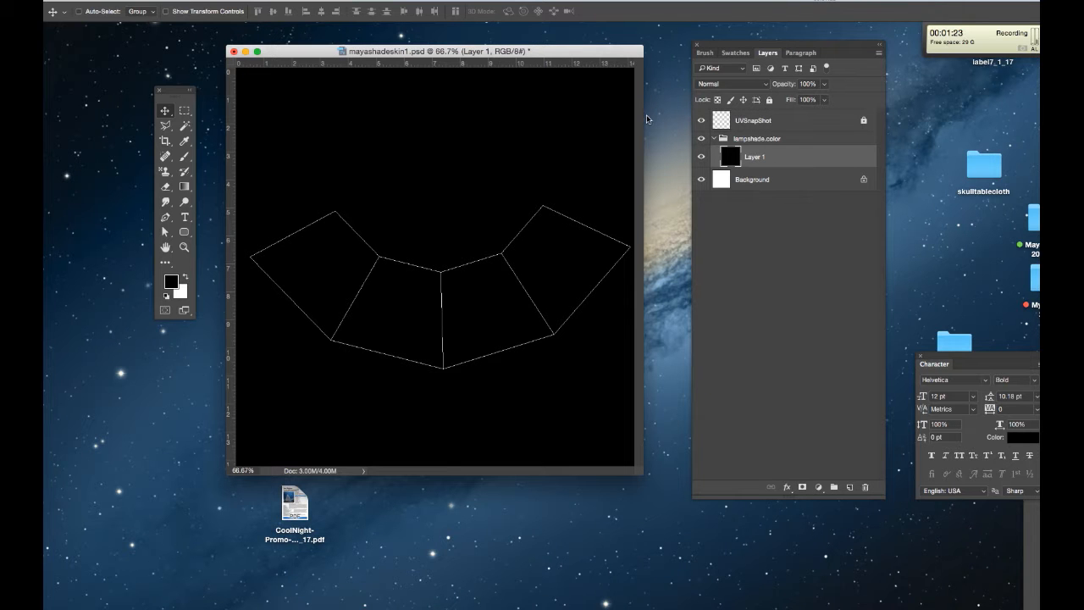
# Preview the image files in the maya lamp folder and open shadeart.jpg
pyautogui.press('super+o')
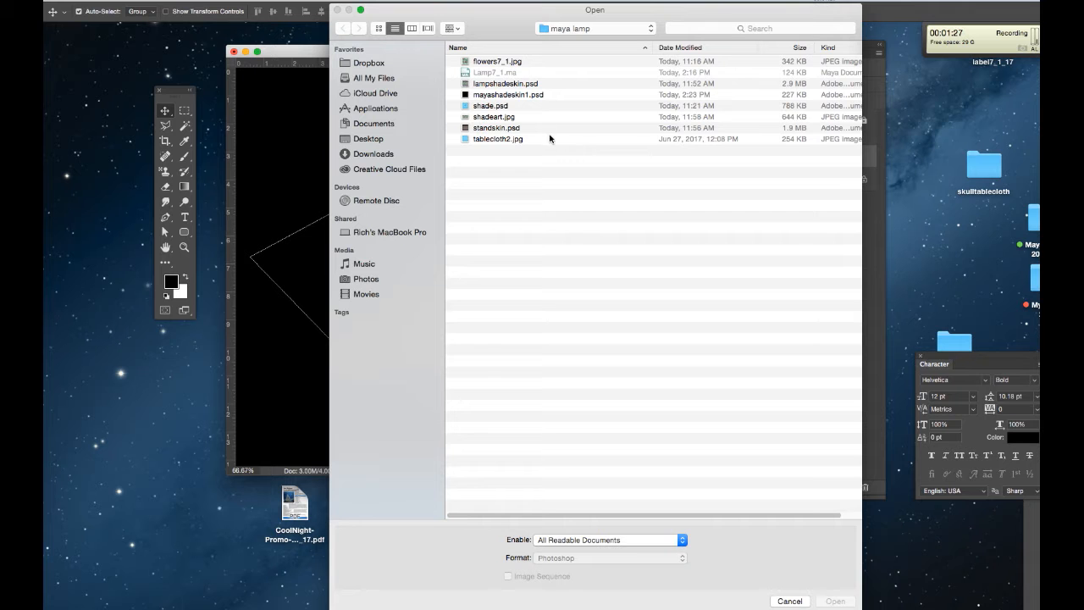
pyautogui.click(495, 61)
pyautogui.press('space')
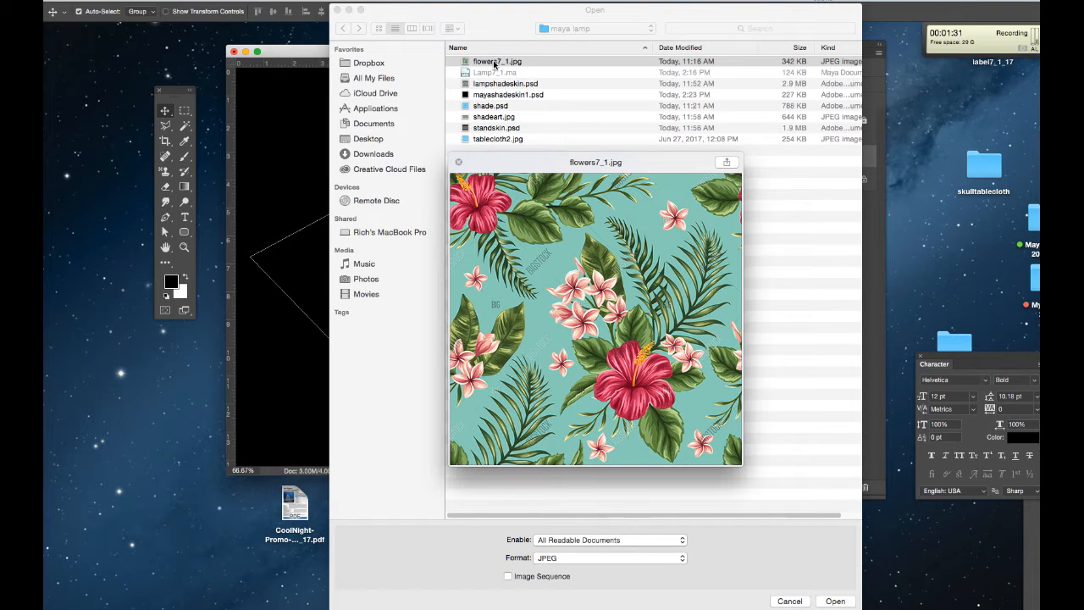
pyautogui.press('Down')
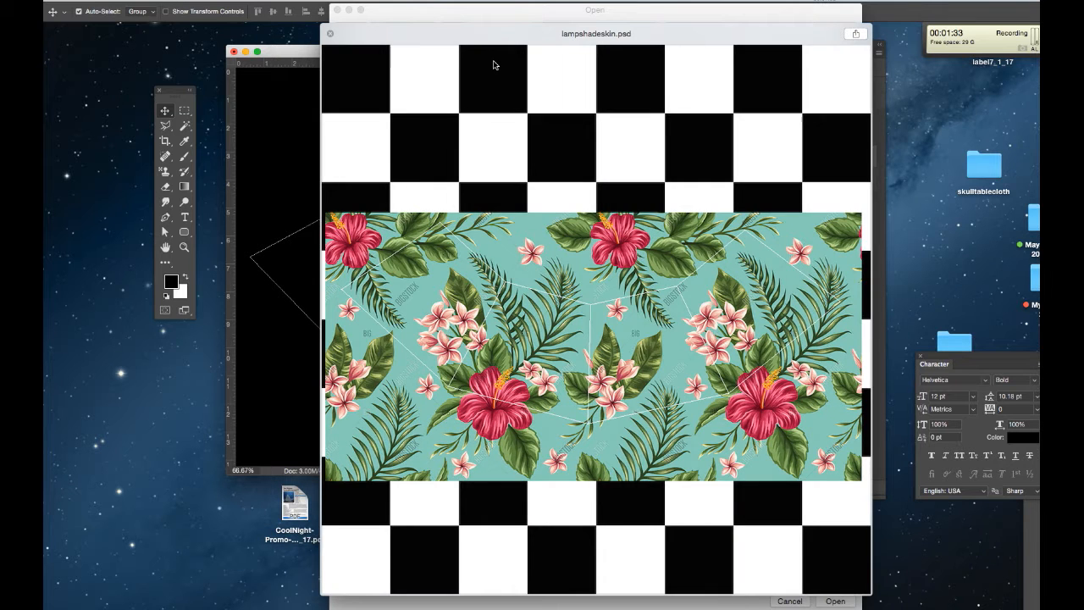
pyautogui.press('Down')
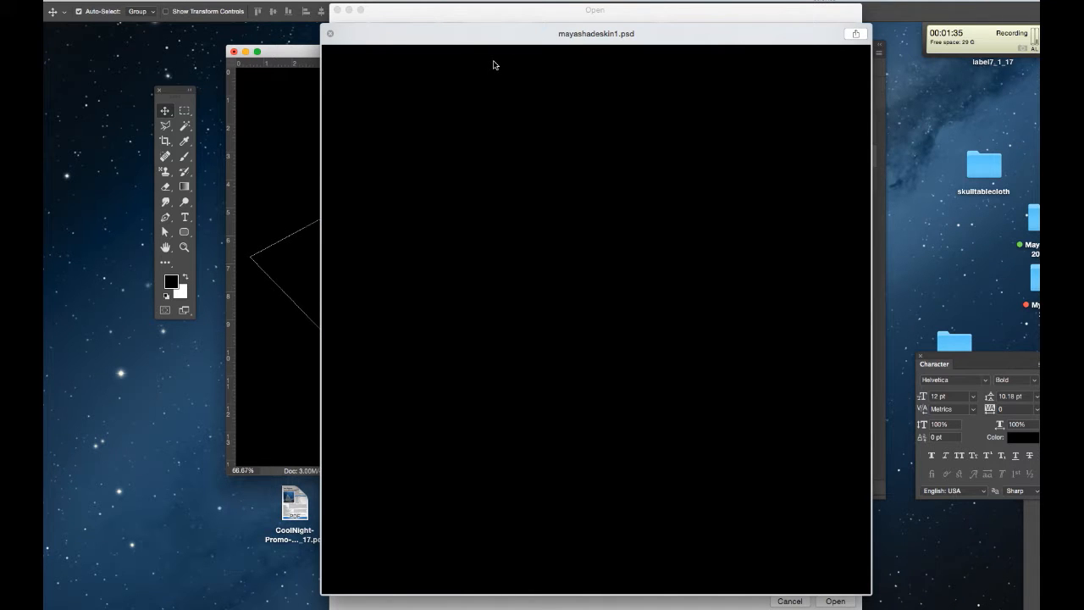
pyautogui.press('Up')
pyautogui.press('Up')
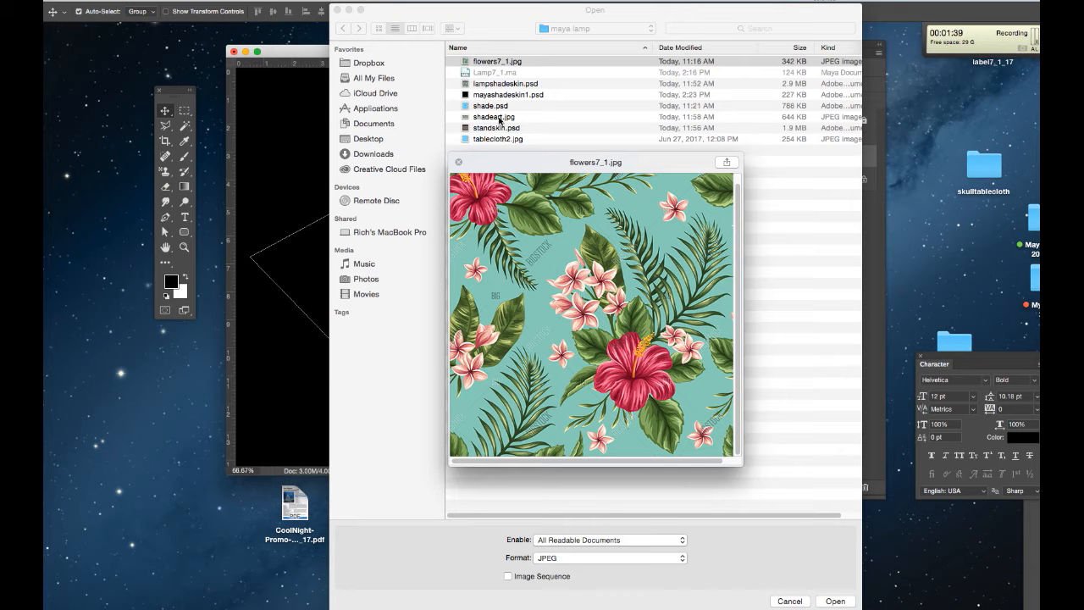
pyautogui.press('Down')
pyautogui.press('Down')
pyautogui.press('Down')
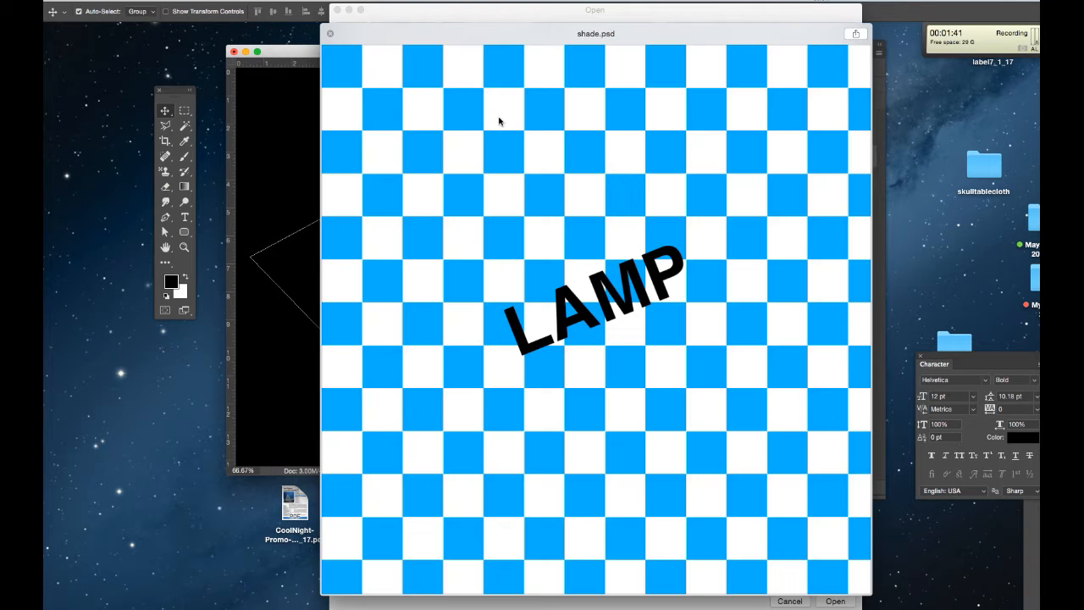
pyautogui.press('Down')
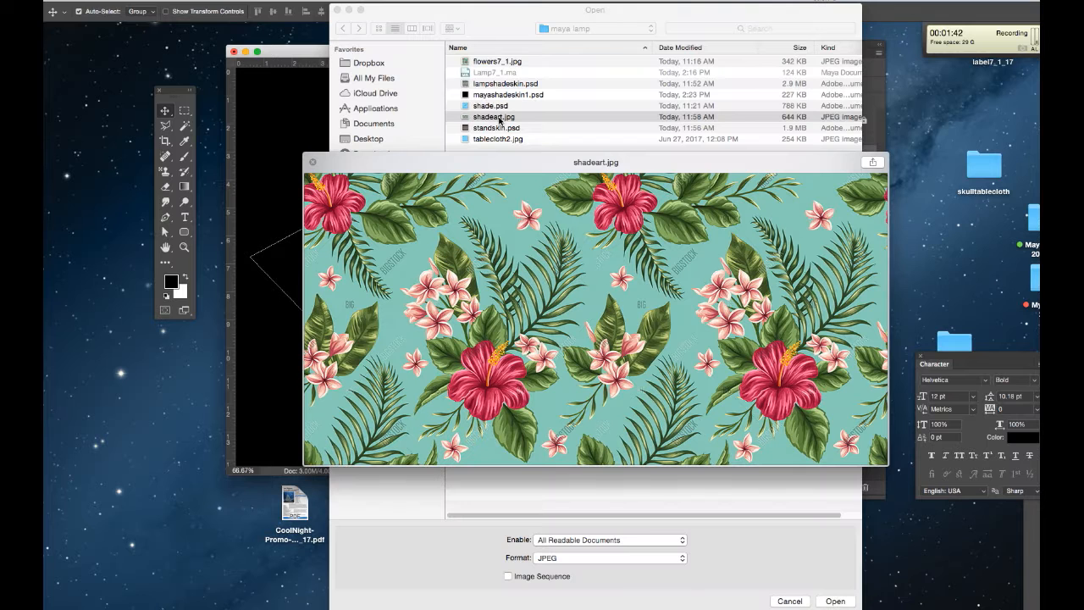
pyautogui.click(312, 161)
pyautogui.click(836, 602)
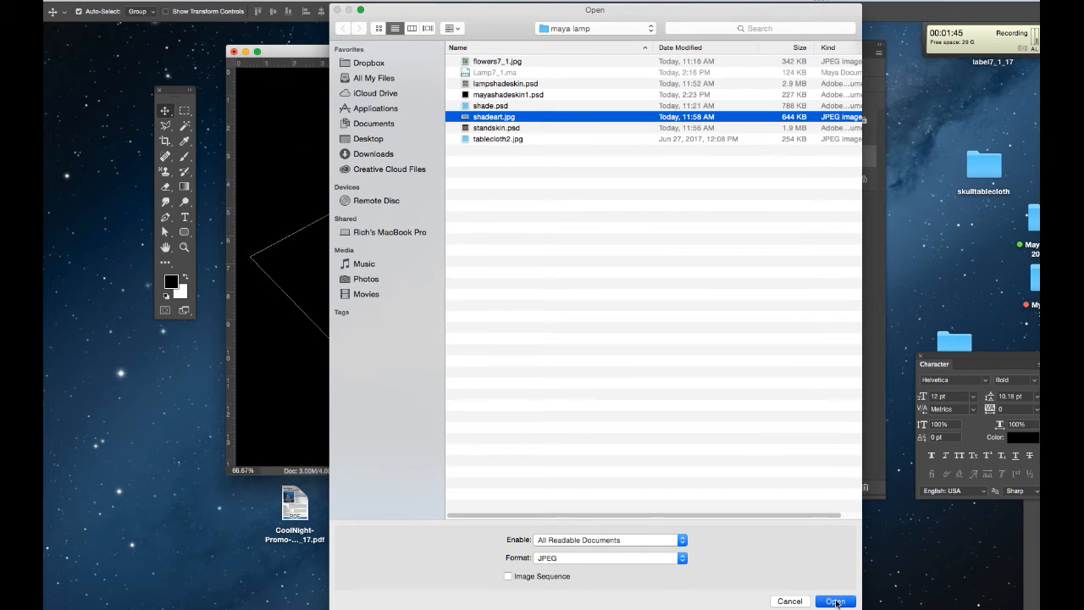
# Copy the whole shadeart.jpg image, close it, and paste it above Layer 1 in mayashadeskin1.psd
pyautogui.press('super+a')
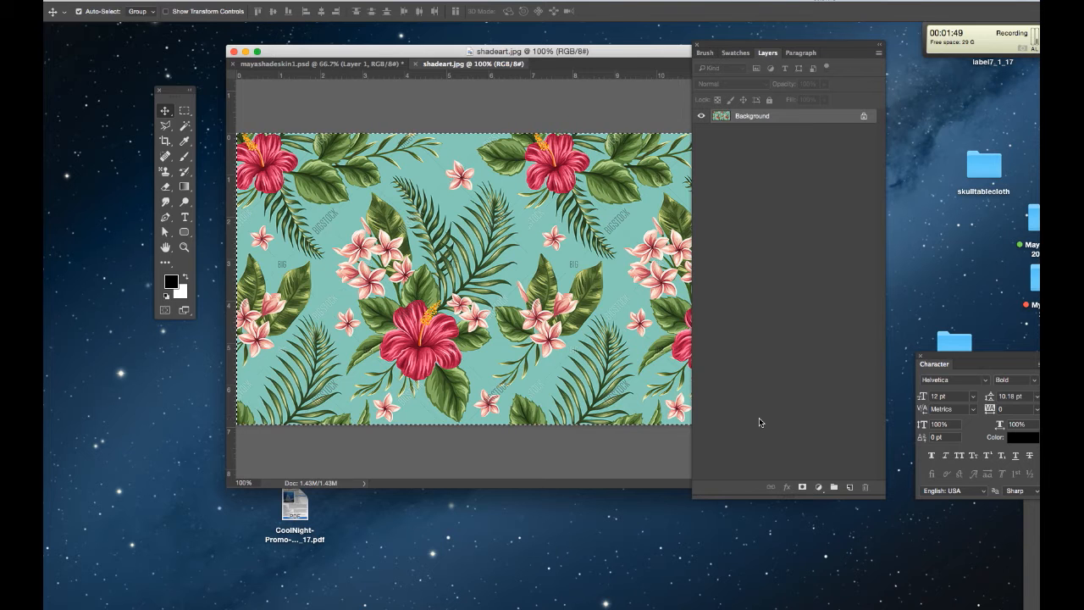
pyautogui.press('super+w')
pyautogui.press('super+v')
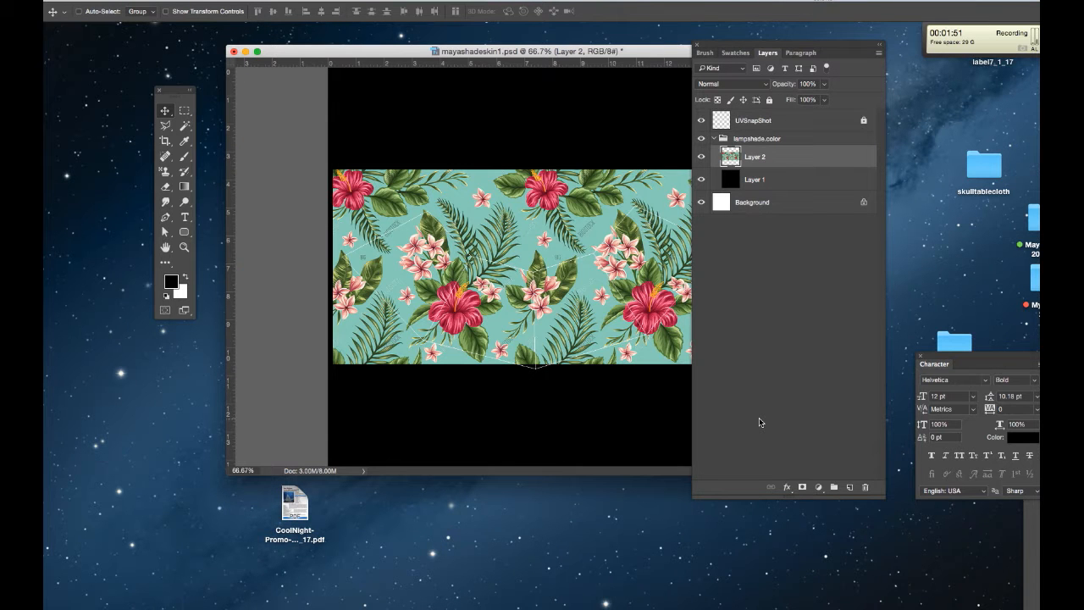
# Move the pasted floral artwork slightly down over the lampshade's UV outline and save mayashadeskin1.psd
pyautogui.moveTo(744, 47); pyautogui.dragTo(853, 58)
pyautogui.moveTo(578, 205); pyautogui.dragTo(576, 220)
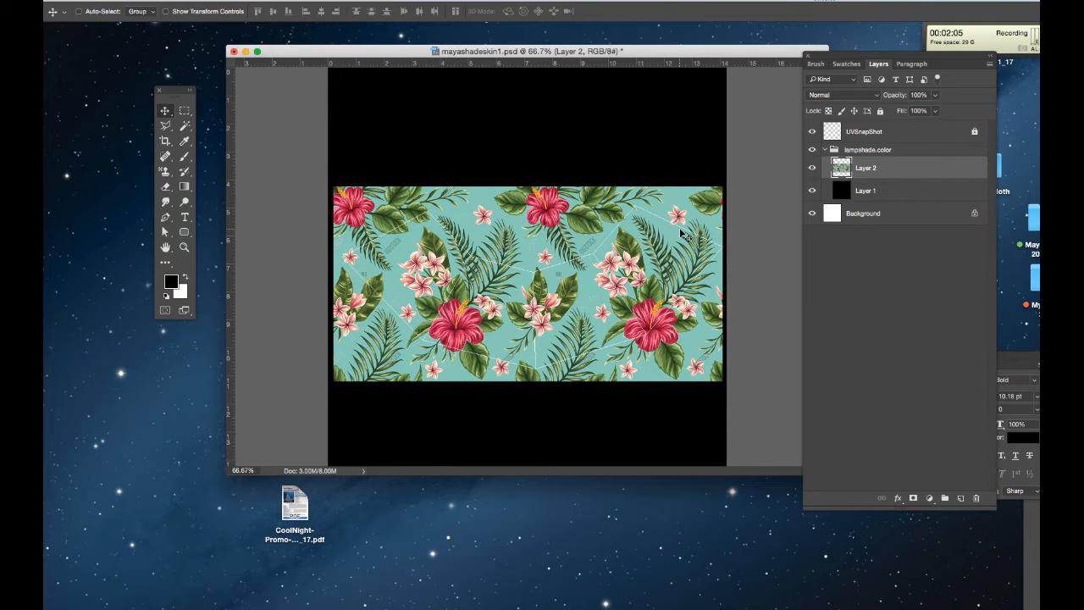
pyautogui.press('super')
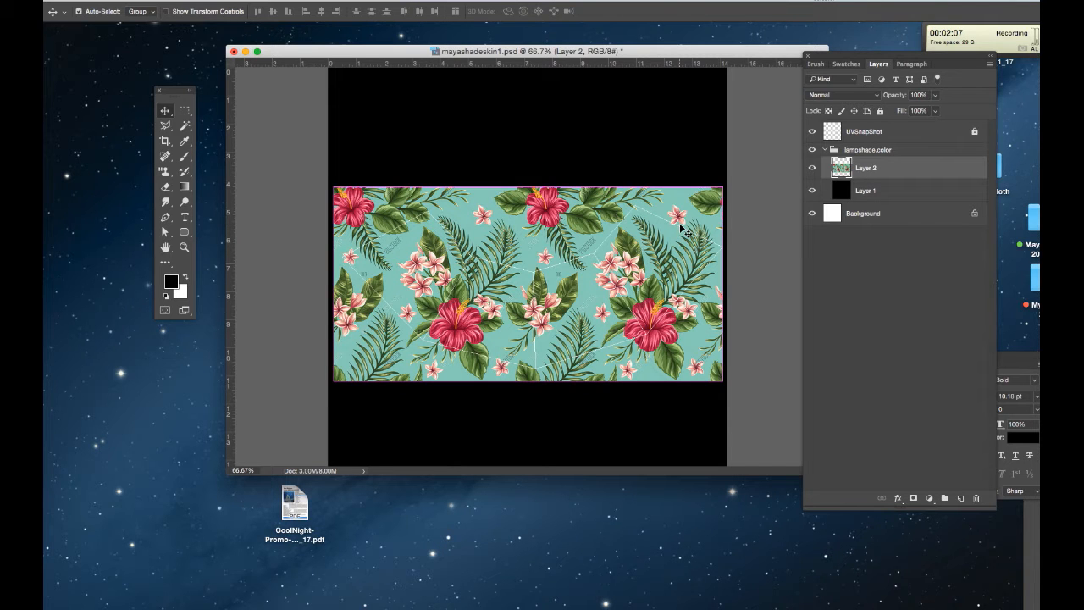
pyautogui.press('super+s')
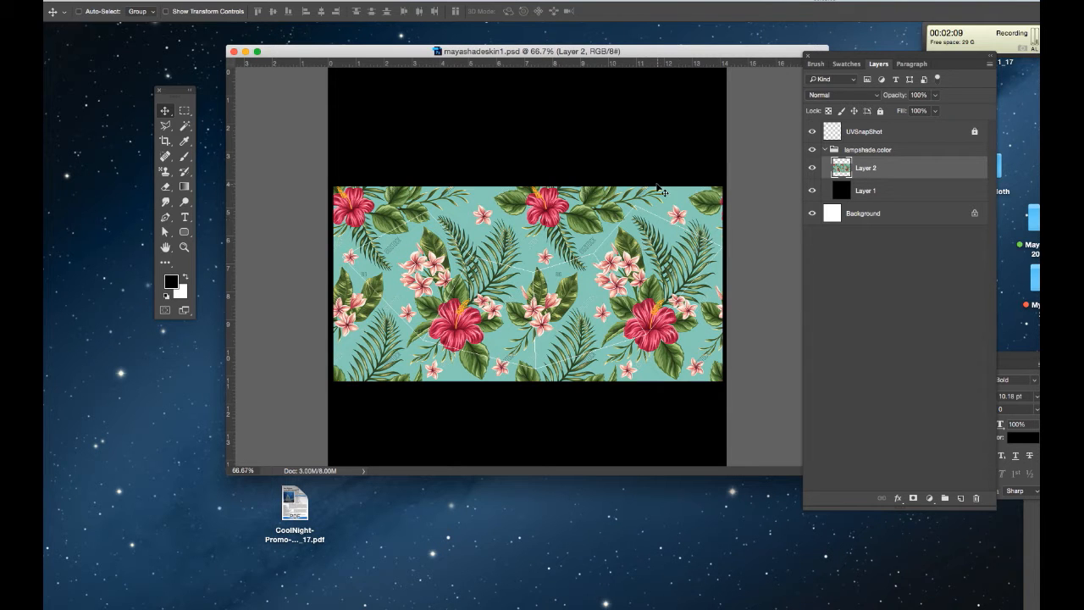
# Switch to Maya and open the material attributes of the selected lampshade
pyautogui.press('super+Tab')
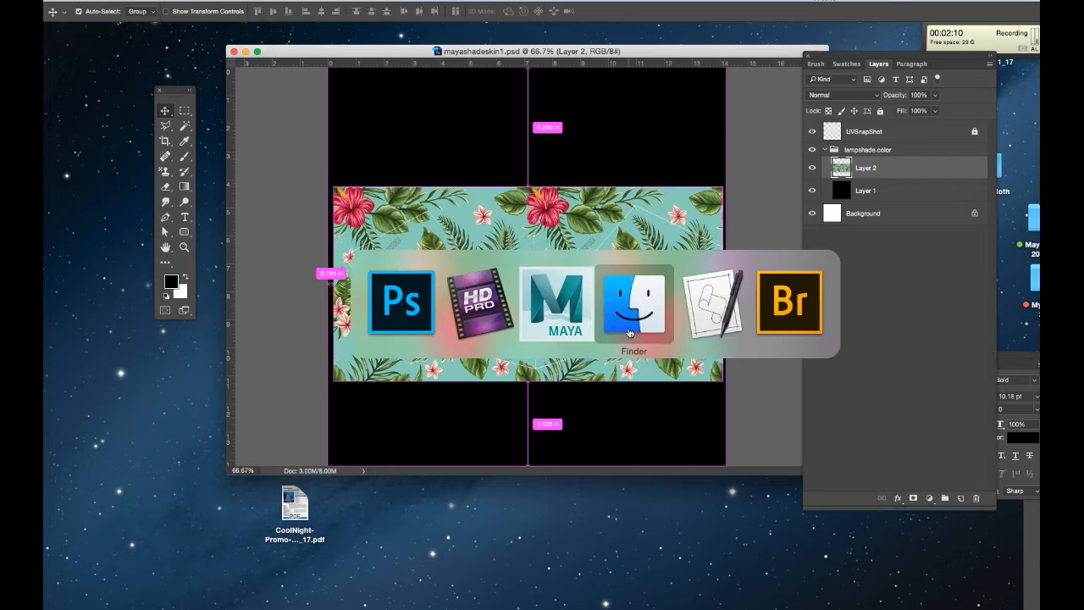
pyautogui.click(572, 303)
pyautogui.click(377, 252)
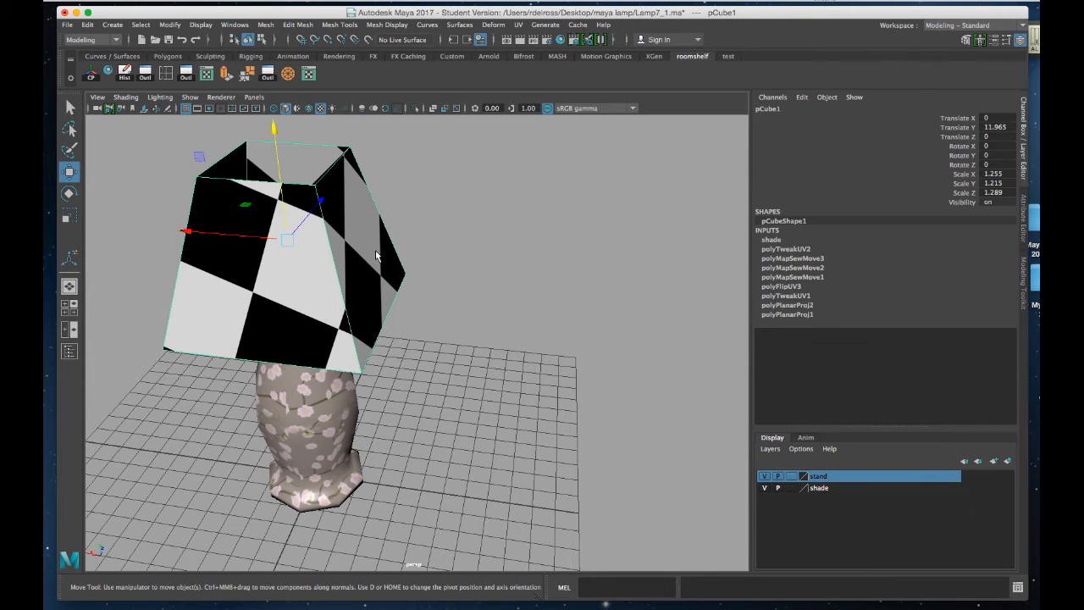
pyautogui.moveTo(362, 242); pyautogui.dragTo(363, 519, button='right')
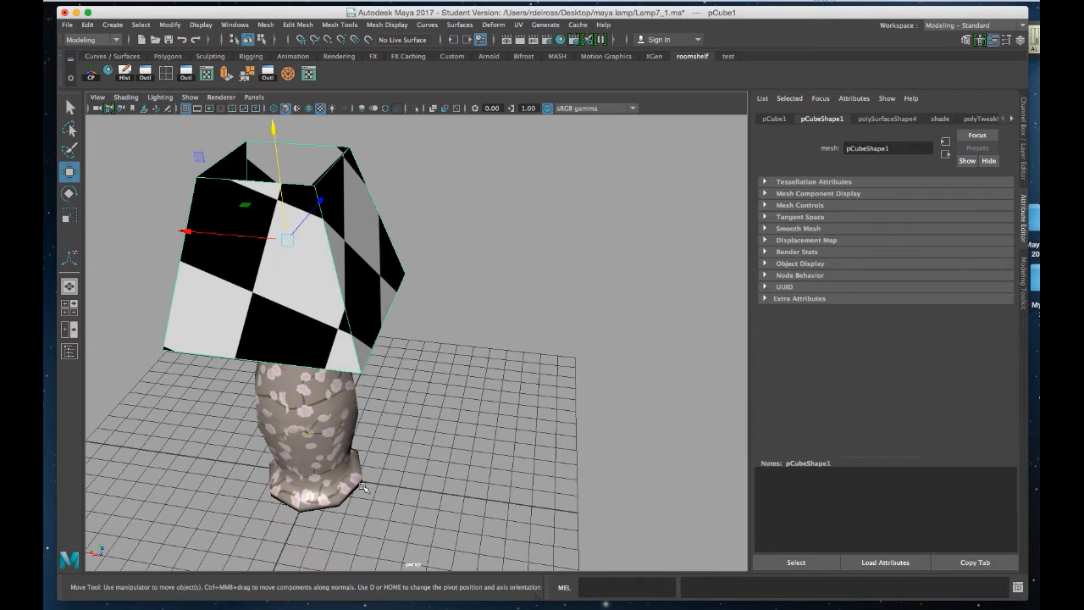
# Reload mayashadeskin1.psd in the lampshade's PSD_lampshade_color texture node
pyautogui.click(1011, 118)
pyautogui.click(1011, 118)
pyautogui.click(1011, 118)
pyautogui.click(1011, 118)
pyautogui.click(983, 120)
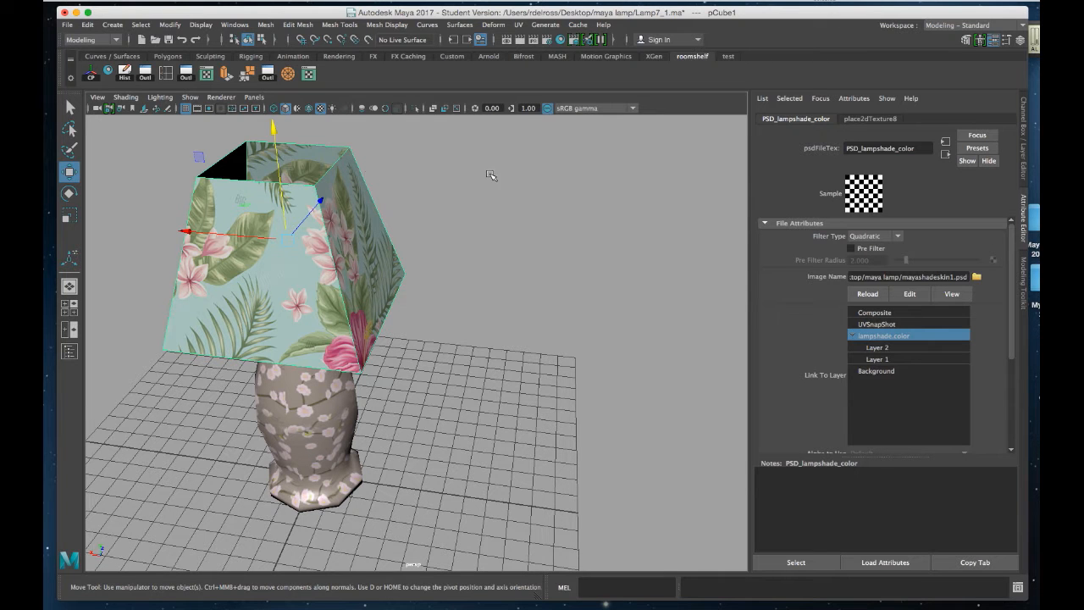
pyautogui.click(866, 293)
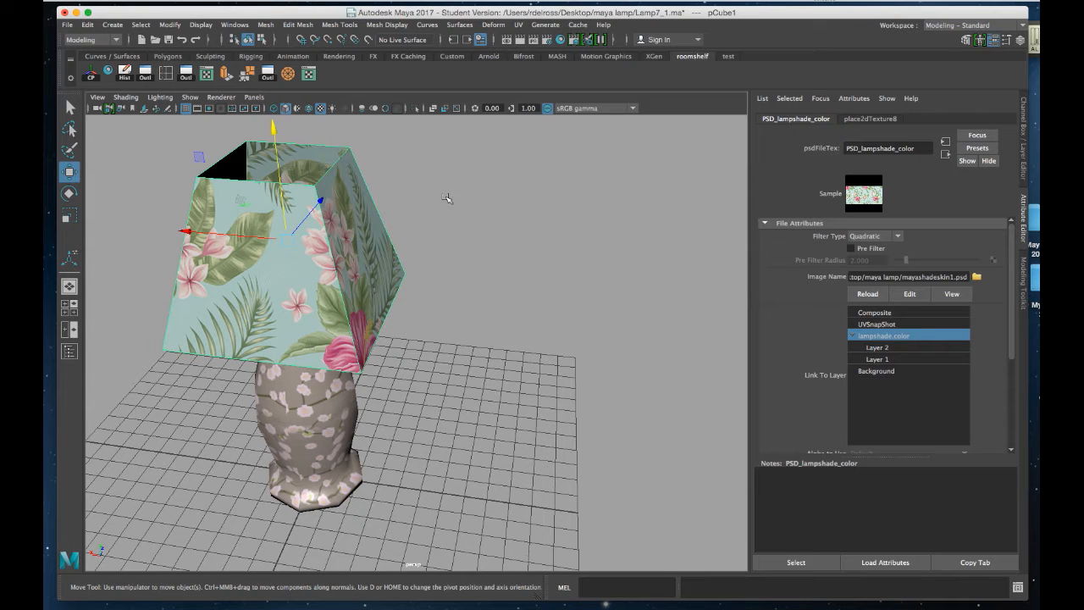
# Return to the lampshade Lambert material and break the connection on its Transparency attribute
pyautogui.keyDown('alt'); pyautogui.moveTo(452, 218); pyautogui.dragTo(480, 257); pyautogui.keyUp('alt')
pyautogui.scroll(3, 481, 257)
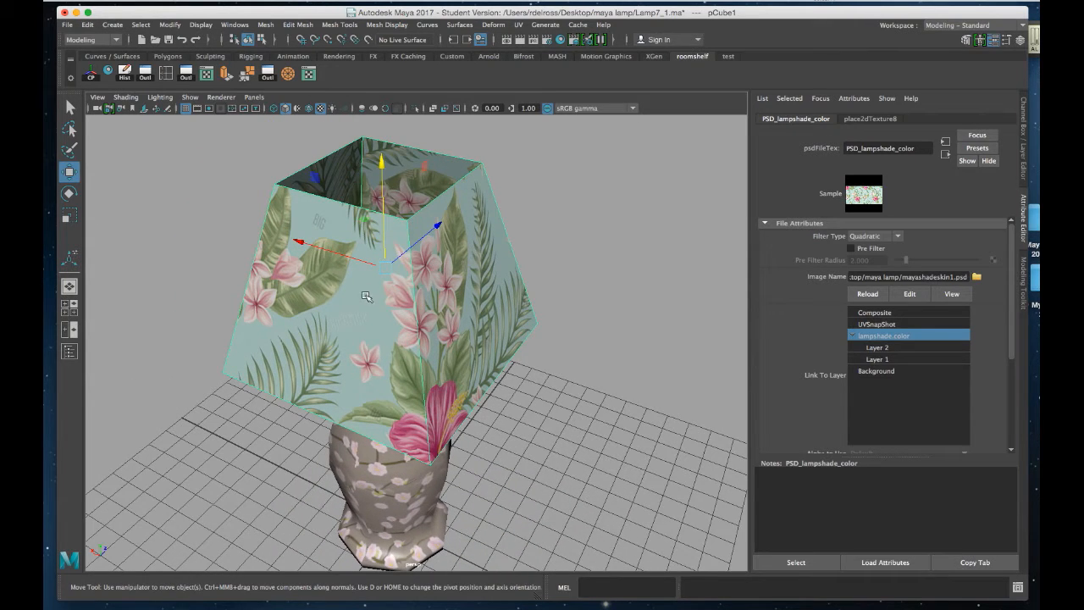
pyautogui.keyDown('alt'); pyautogui.moveTo(367, 255); pyautogui.dragTo(394, 301); pyautogui.keyUp('alt')
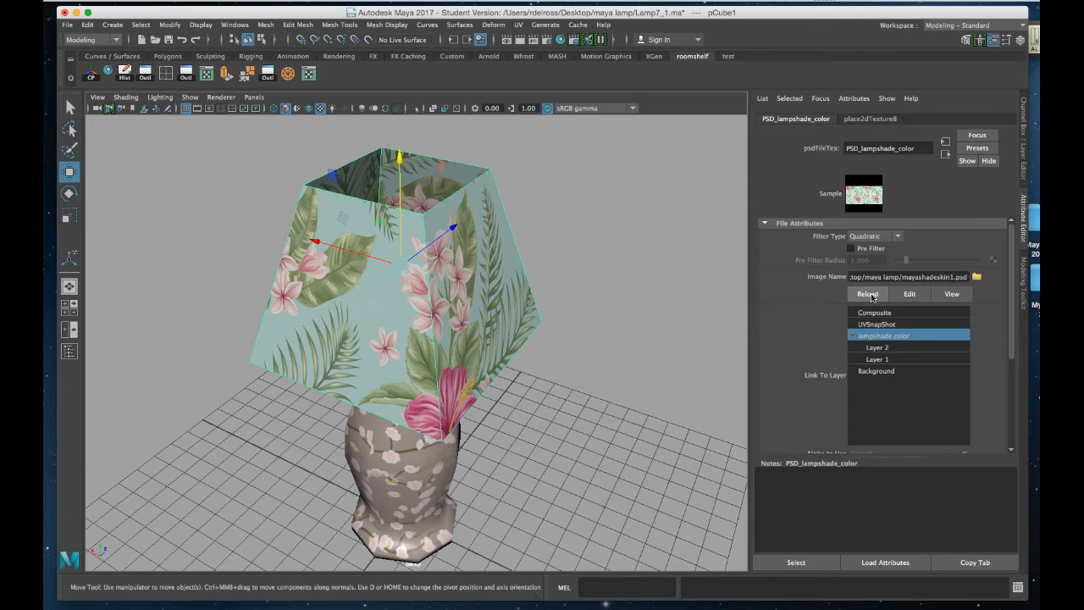
pyautogui.click(945, 155)
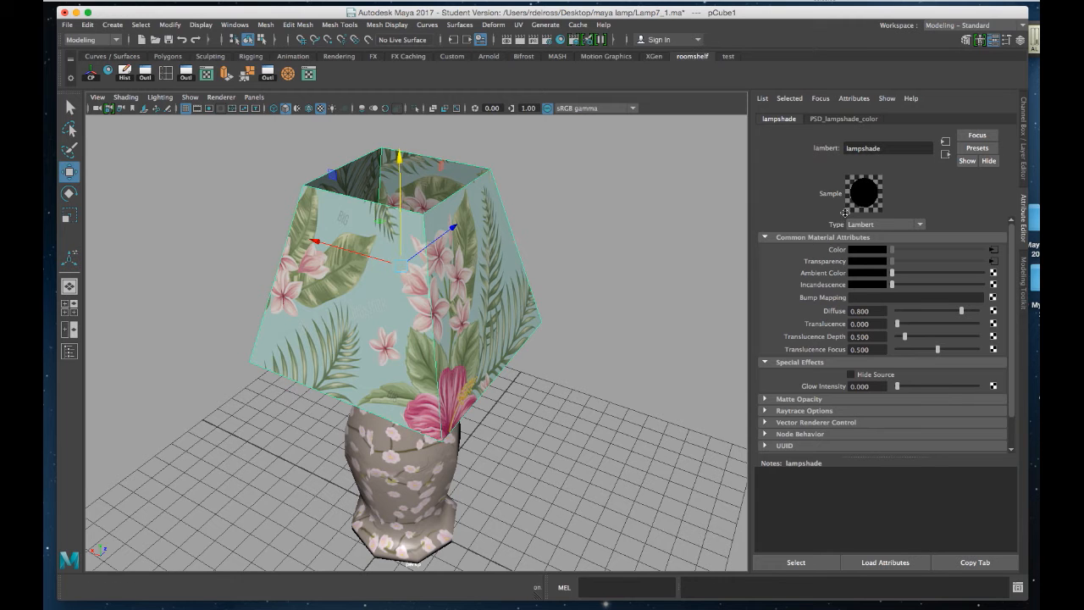
pyautogui.rightClick(821, 267)
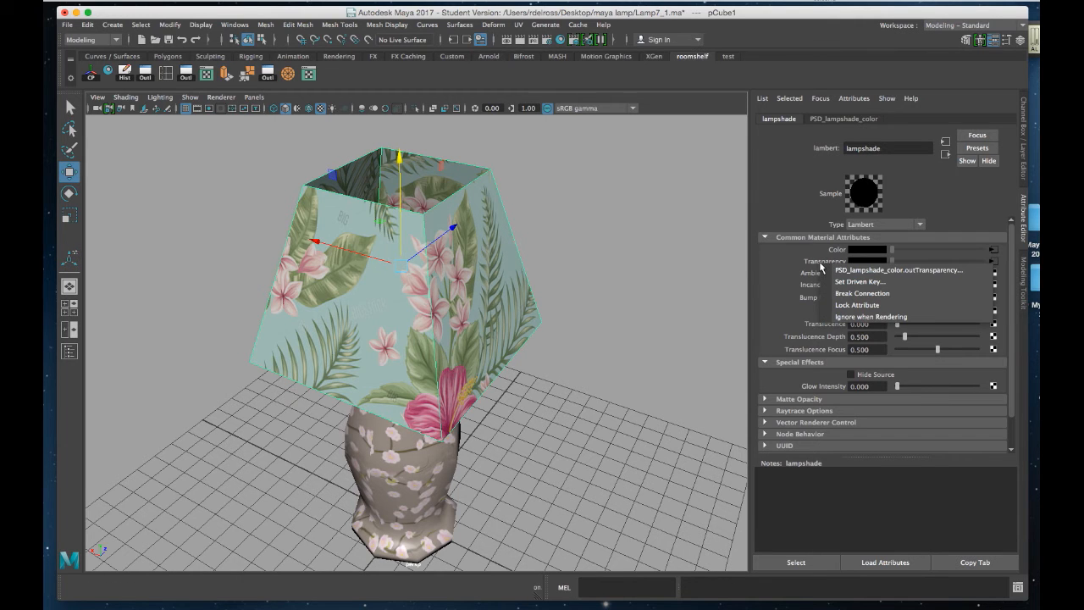
pyautogui.click(836, 293)
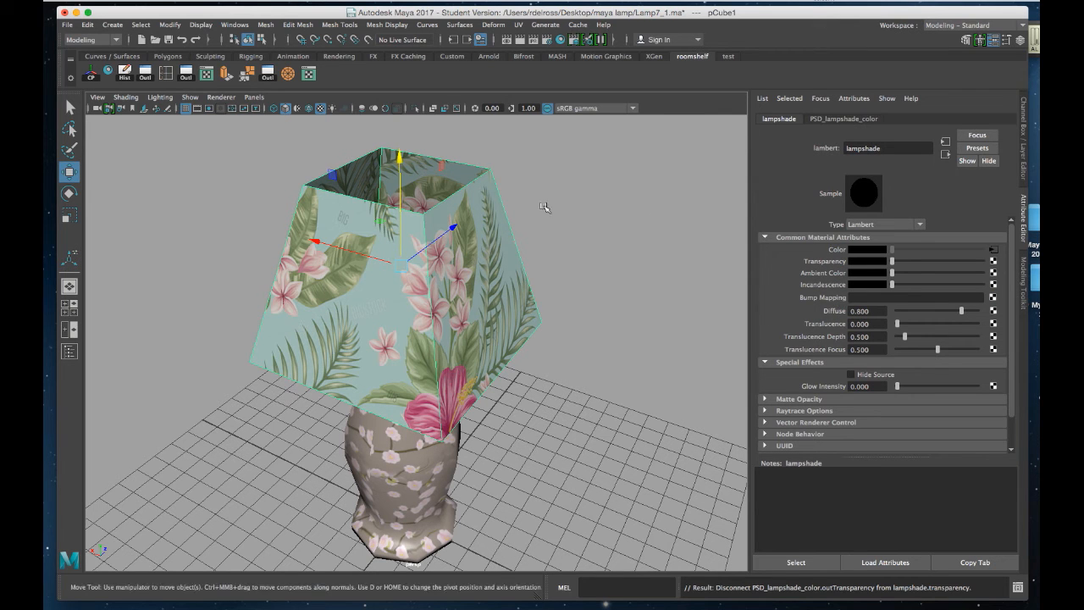
# Run an IPR render of the current frame to check the lamp, and close the Render View
pyautogui.click(432, 245)
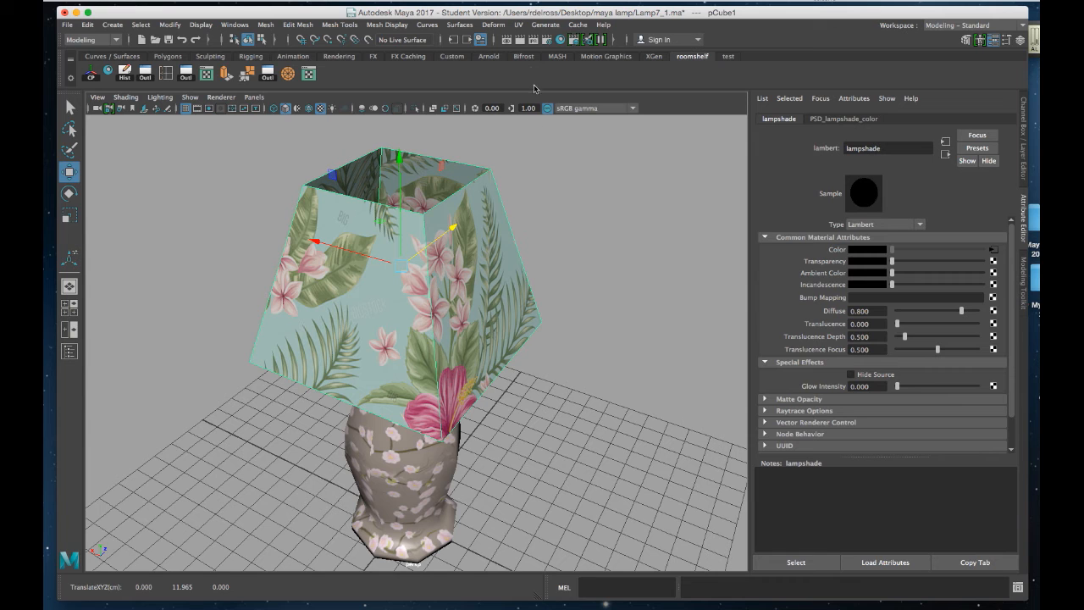
pyautogui.click(533, 40)
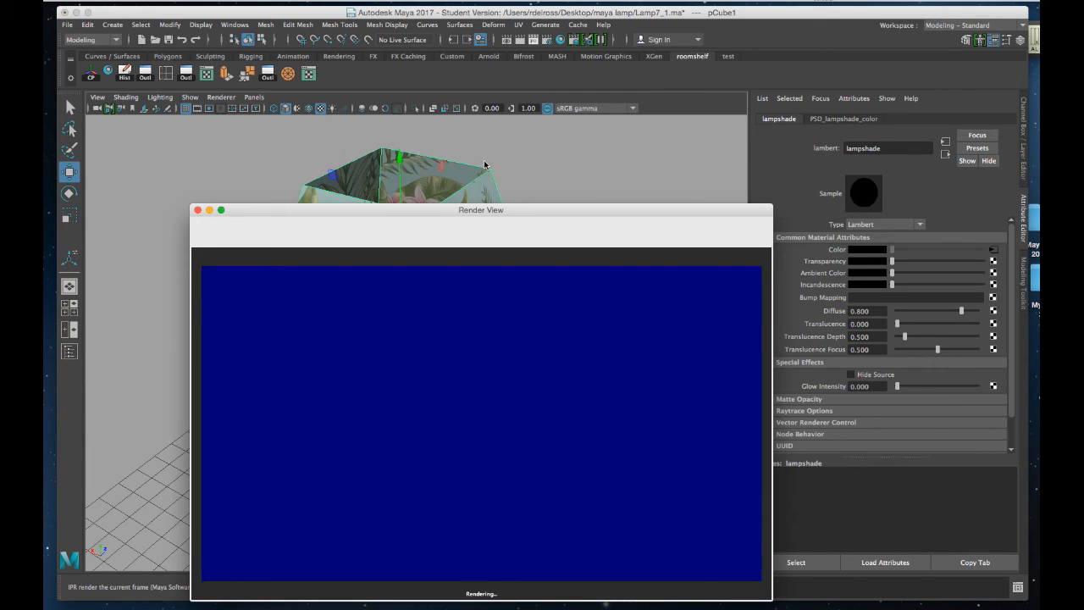
pyautogui.click(197, 212)
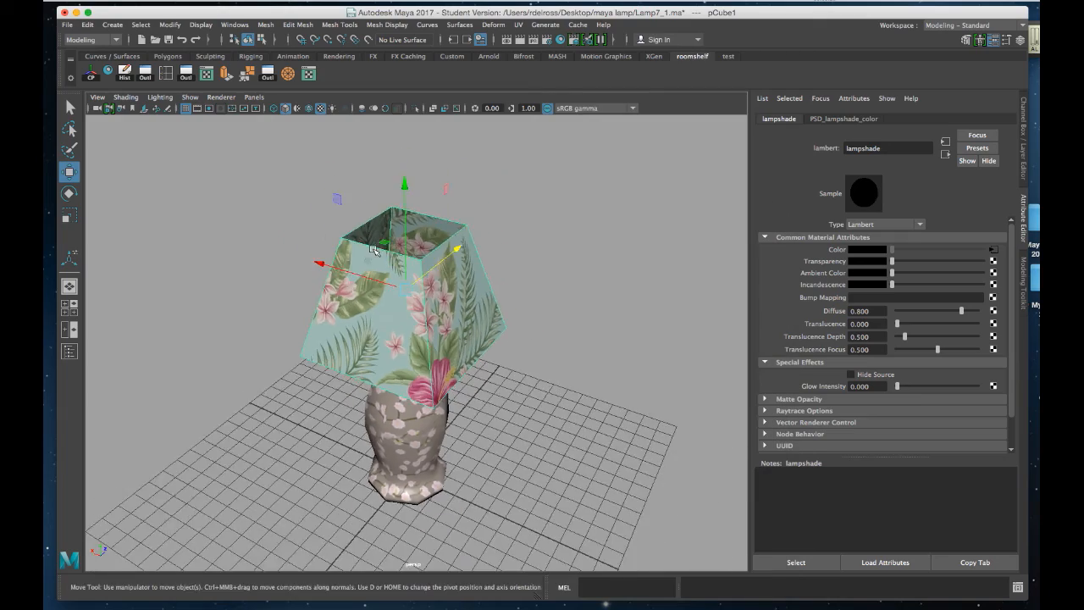